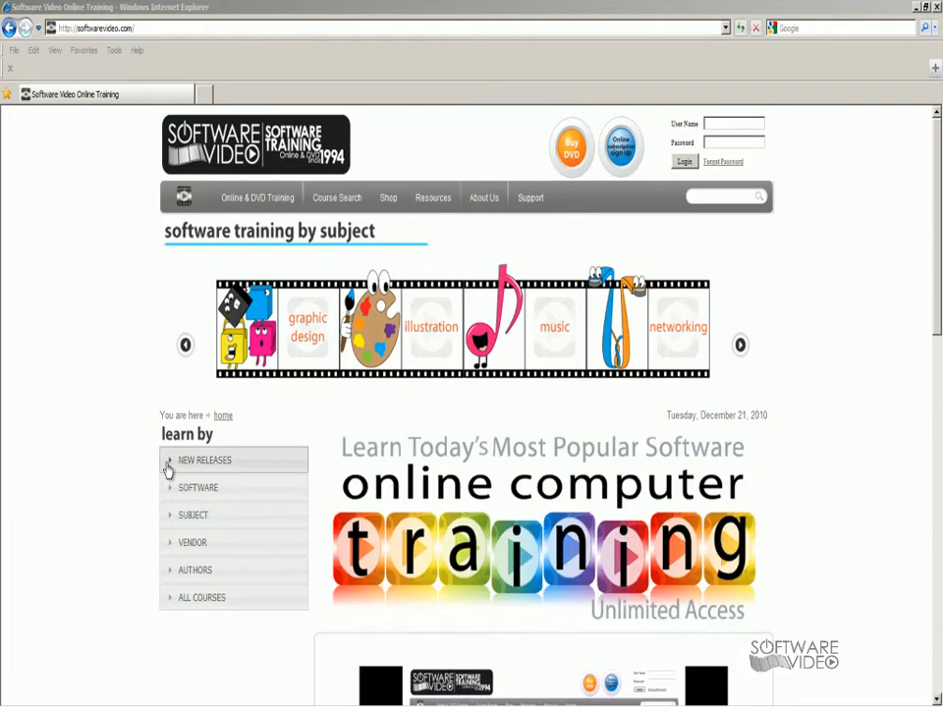
# Expand and collapse the New Releases, Software, Subject and Vendor course lists to see how training is categorised
pyautogui.click(168, 464)
pyautogui.click(168, 464)
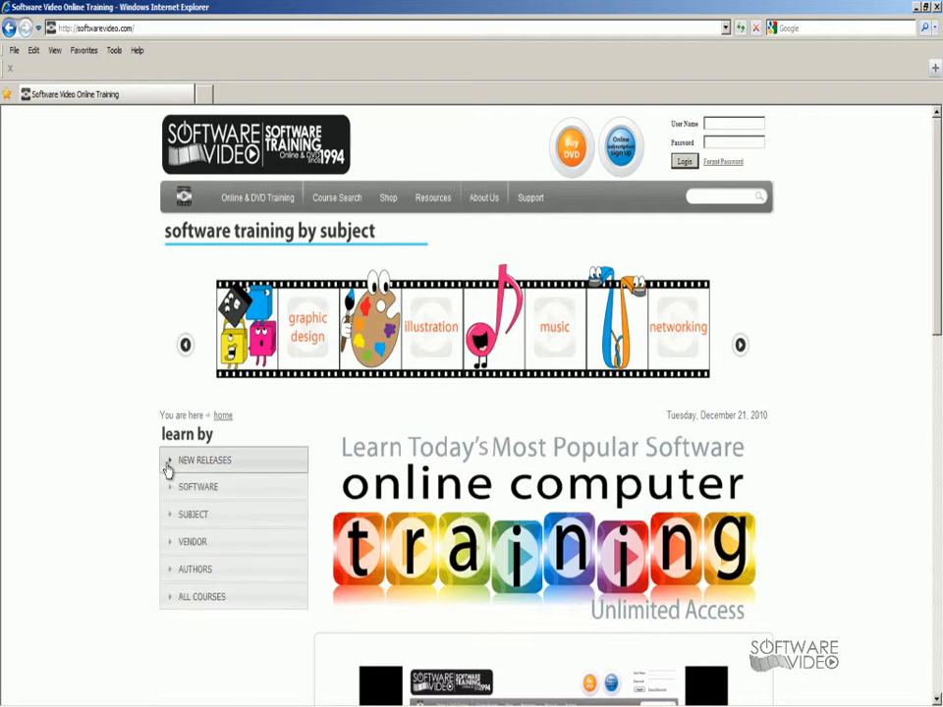
pyautogui.click(170, 491)
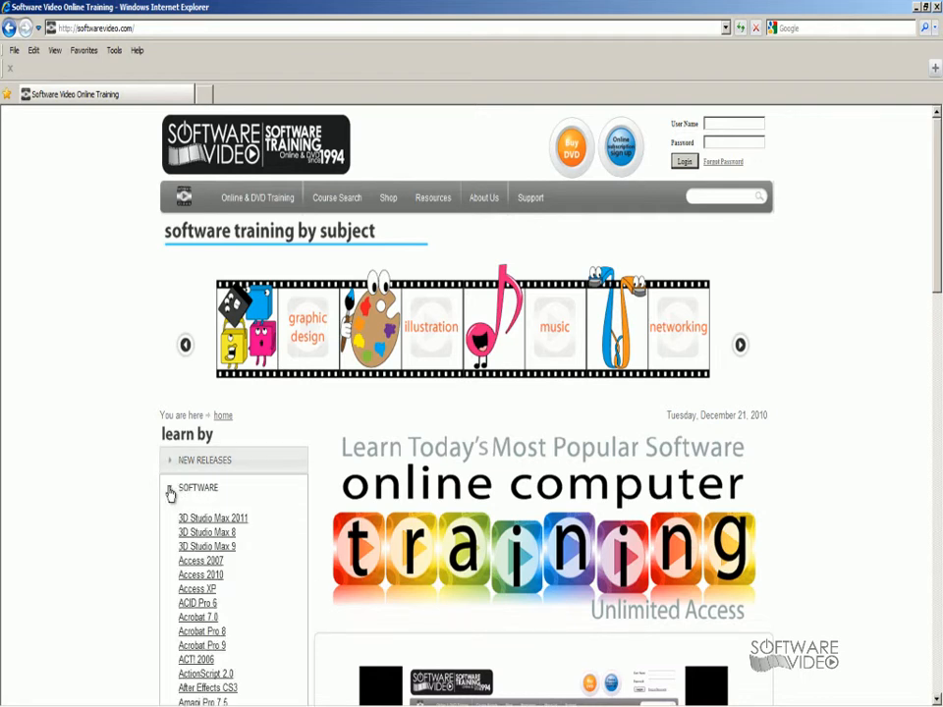
pyautogui.click(170, 491)
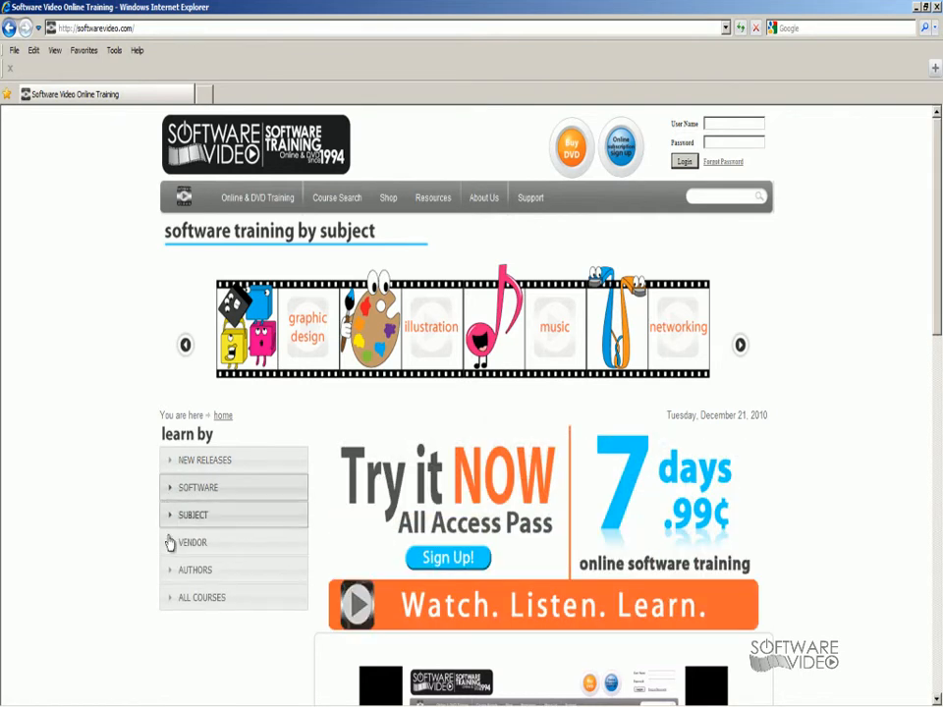
pyautogui.click(170, 524)
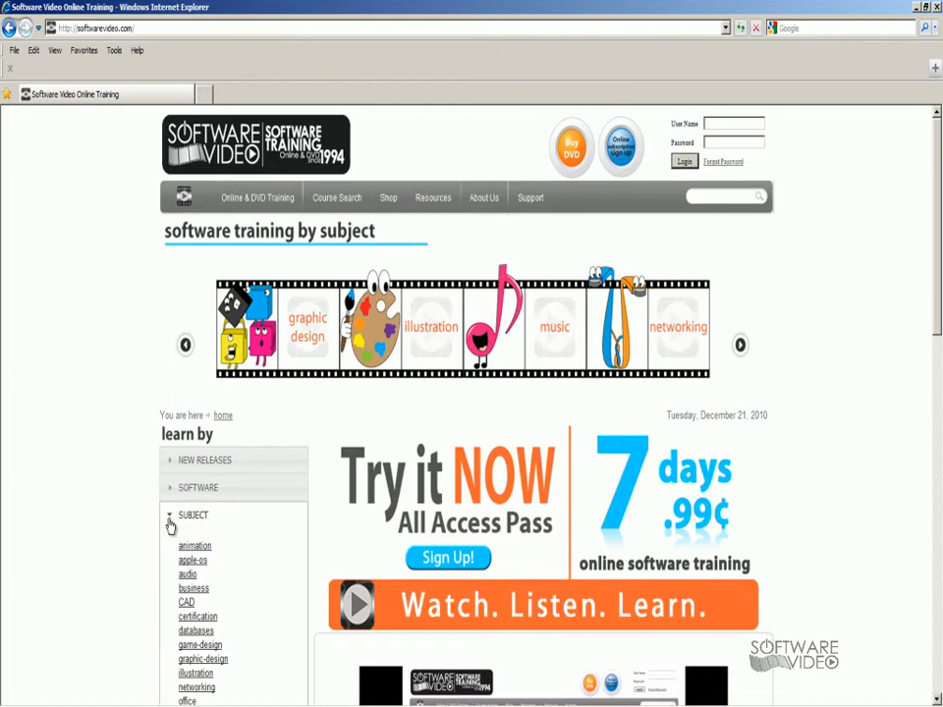
pyautogui.click(170, 525)
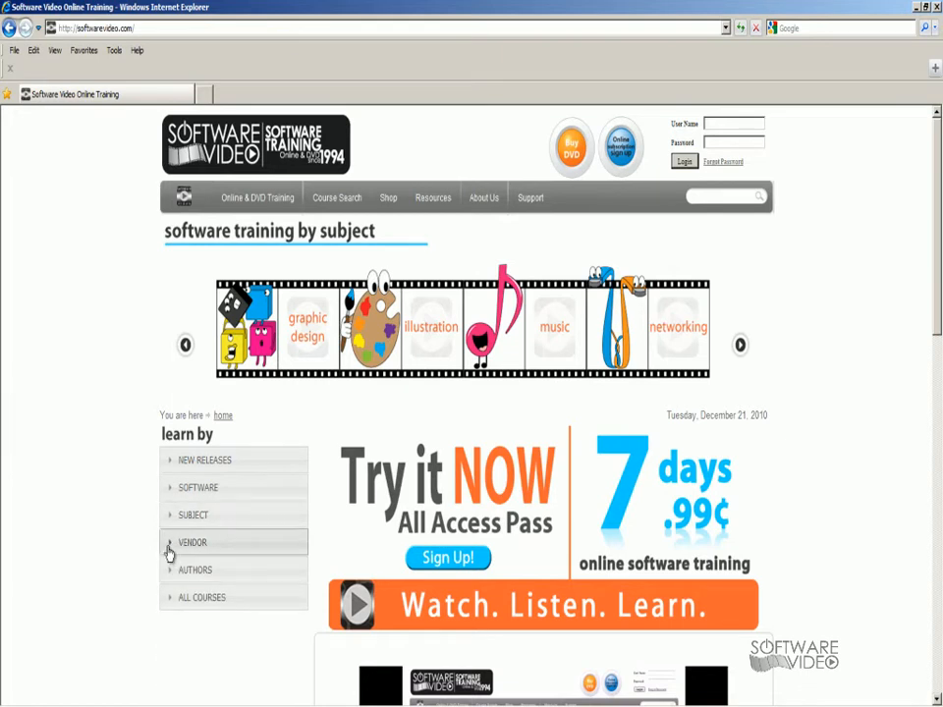
pyautogui.click(170, 552)
pyautogui.click(169, 549)
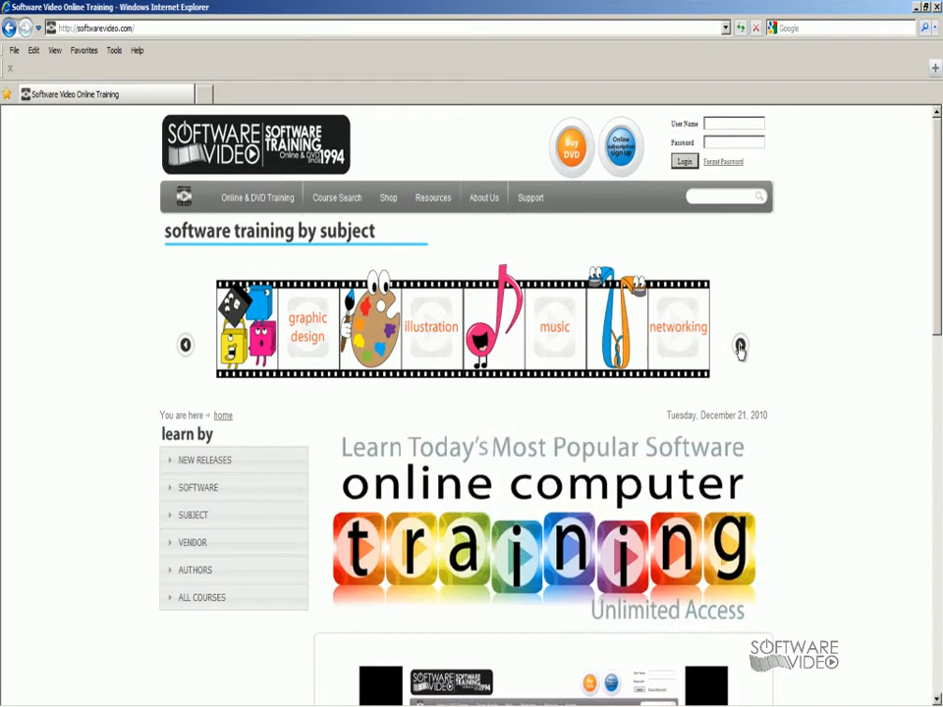
# Browse further subjects in the training filmstrip and review the membership subscription options further down the page
pyautogui.click(739, 347)
pyautogui.click(740, 348)
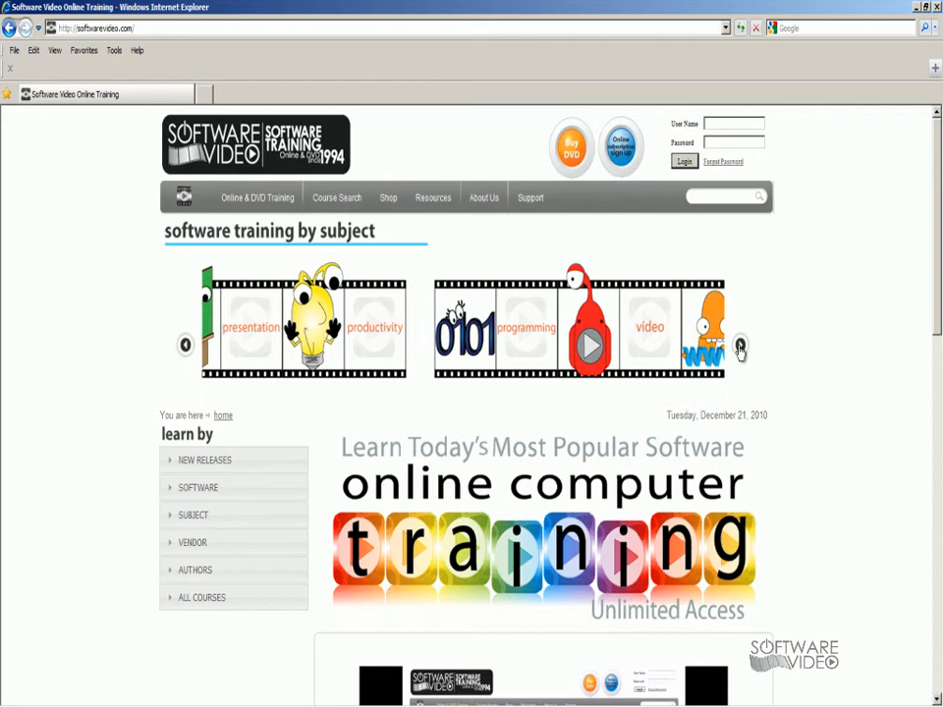
pyautogui.moveTo(938, 313); pyautogui.dragTo(938, 624)
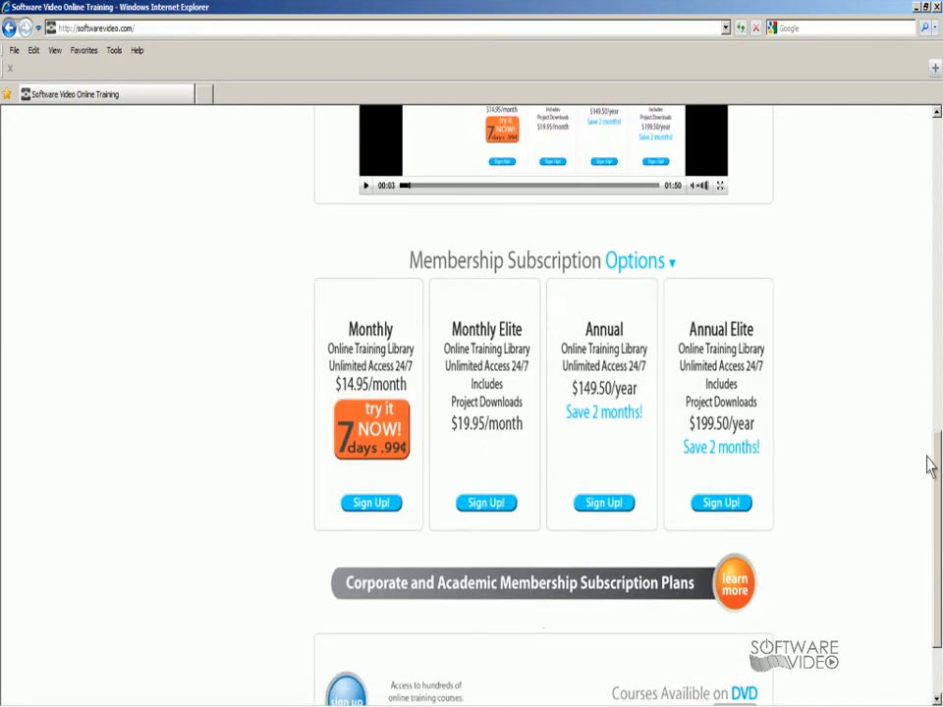
pyautogui.moveTo(936, 442); pyautogui.dragTo(930, 523)
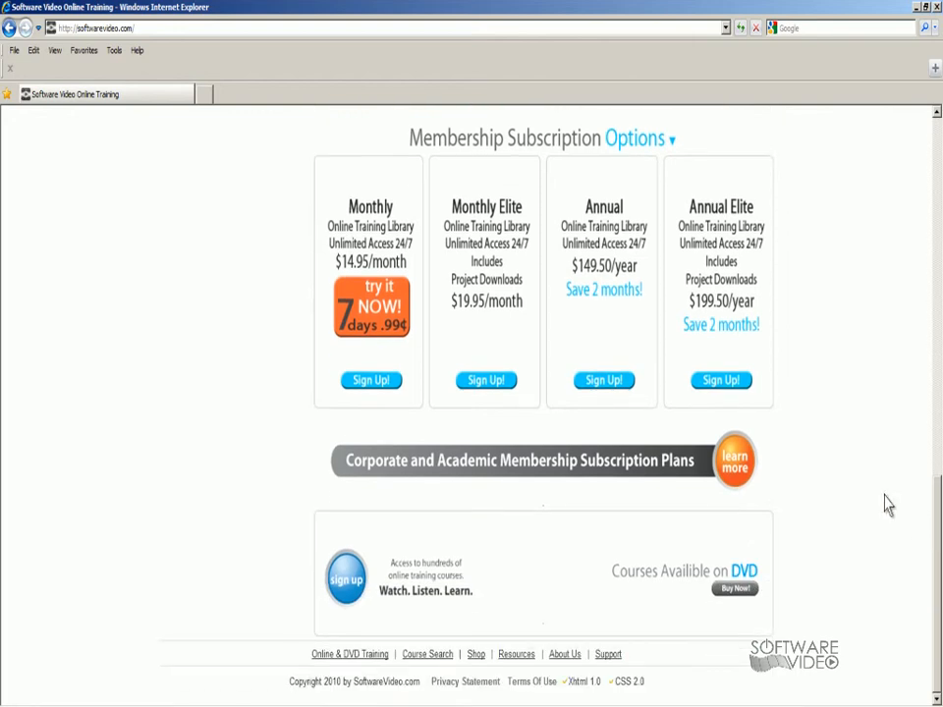
pyautogui.moveTo(933, 515); pyautogui.dragTo(934, 224)
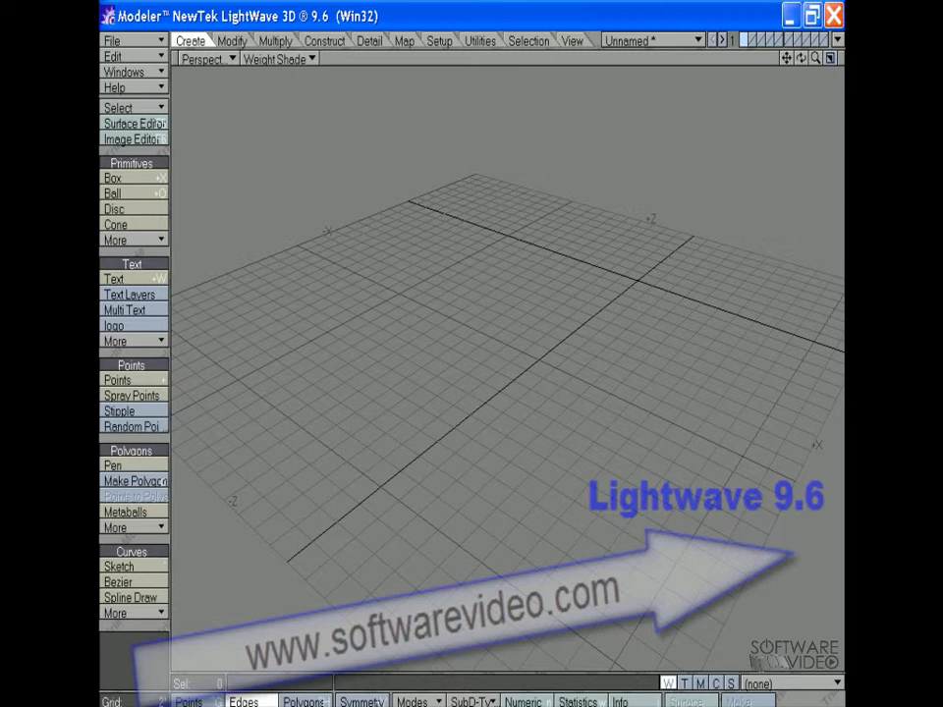
# In LightWave Modeler, switch the viewport to Back (XY), back to Perspective, and on to Left (ZY)
pyautogui.click(206, 59)
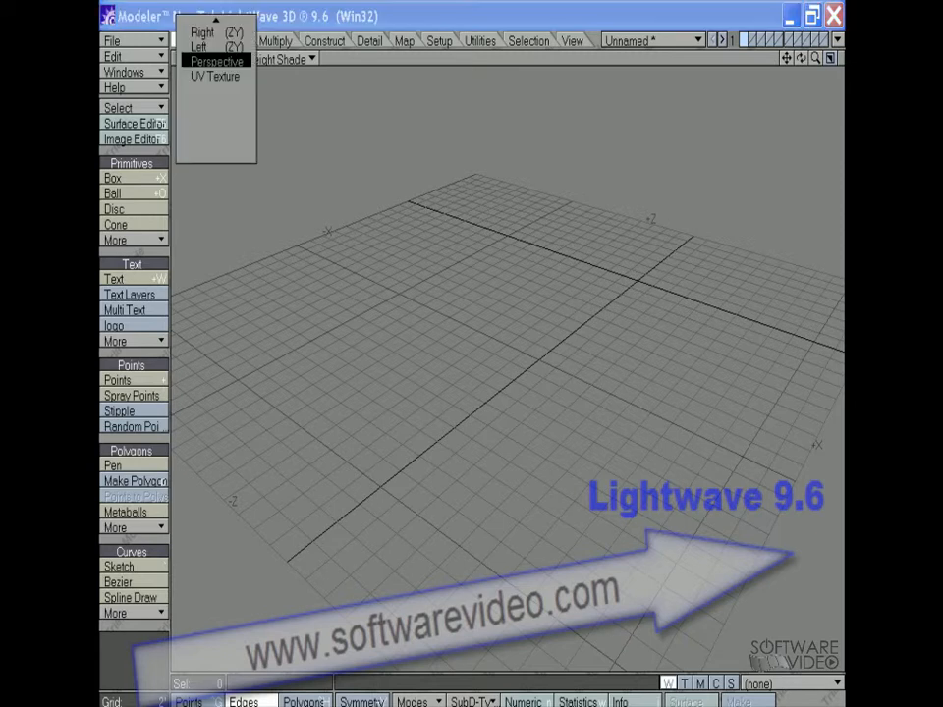
pyautogui.moveTo(216, 20)
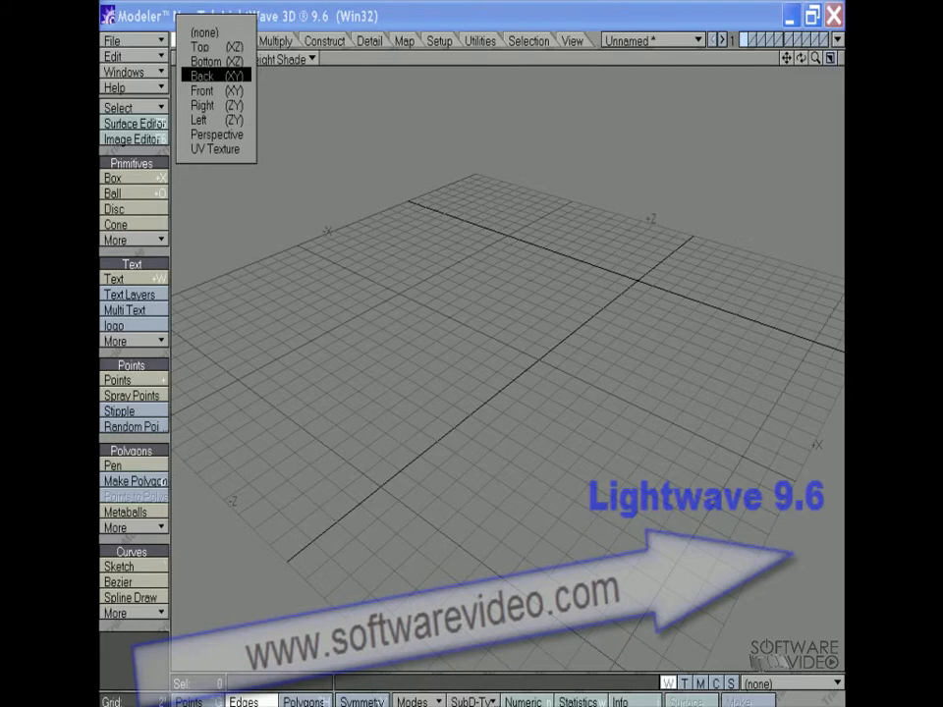
pyautogui.click(201, 75)
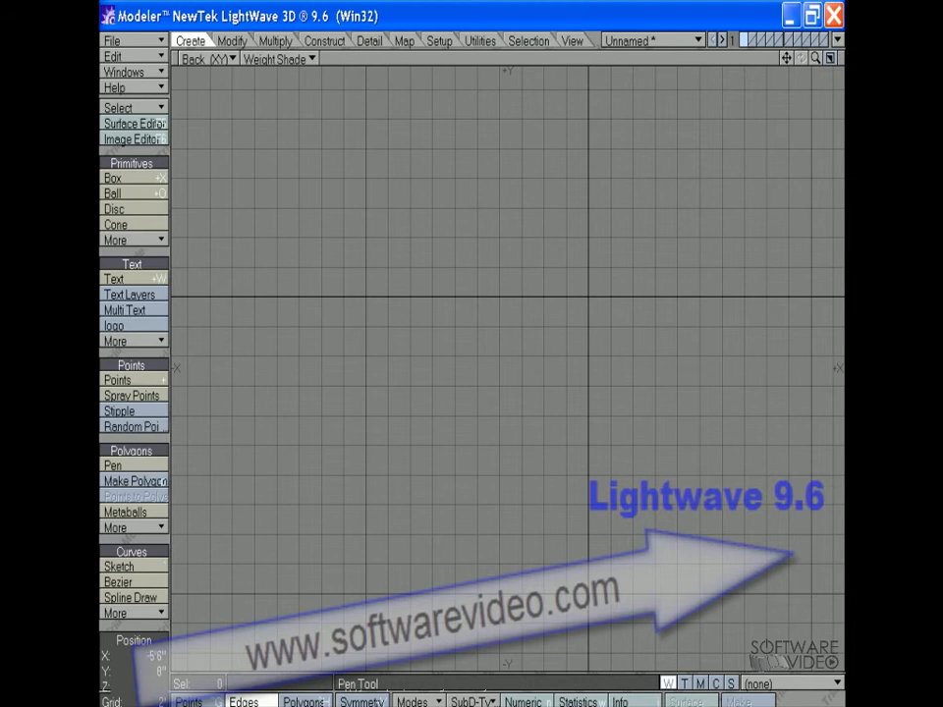
pyautogui.click(207, 59)
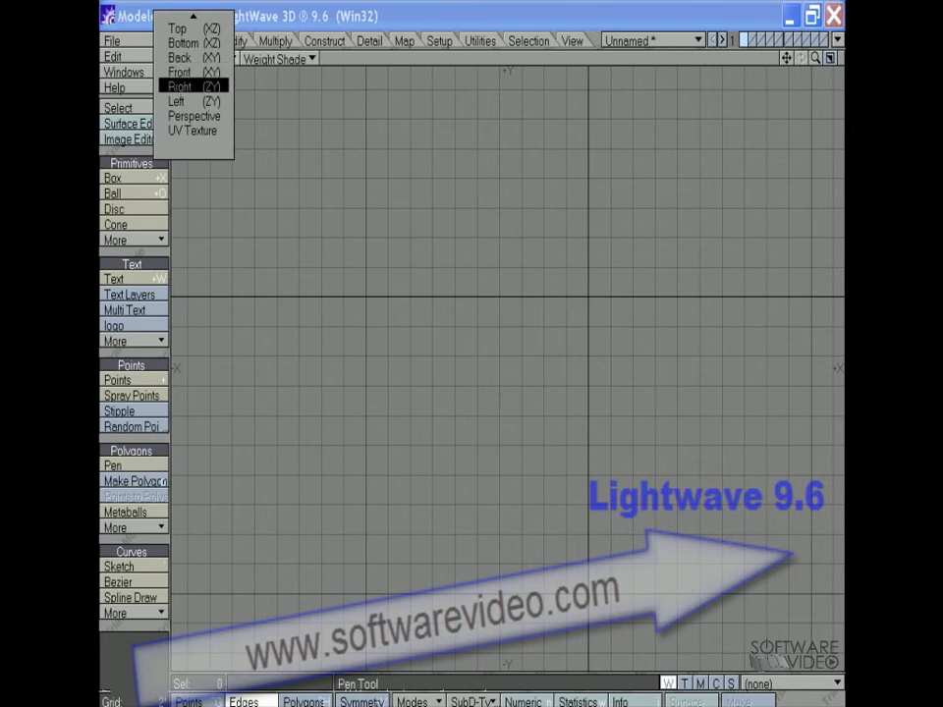
pyautogui.click(193, 116)
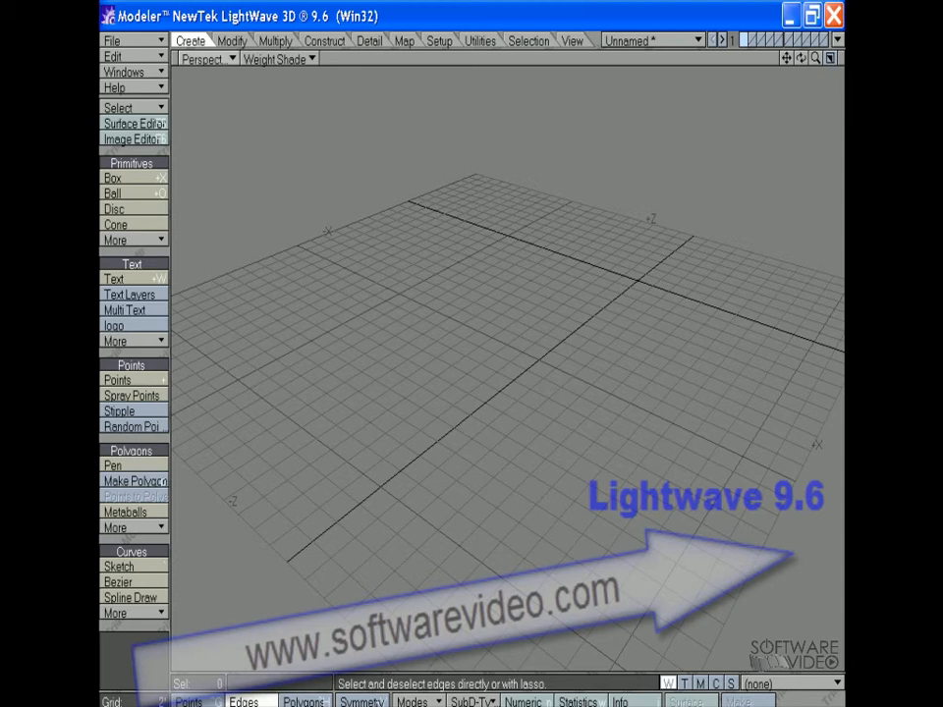
pyautogui.click(207, 59)
pyautogui.click(201, 45)
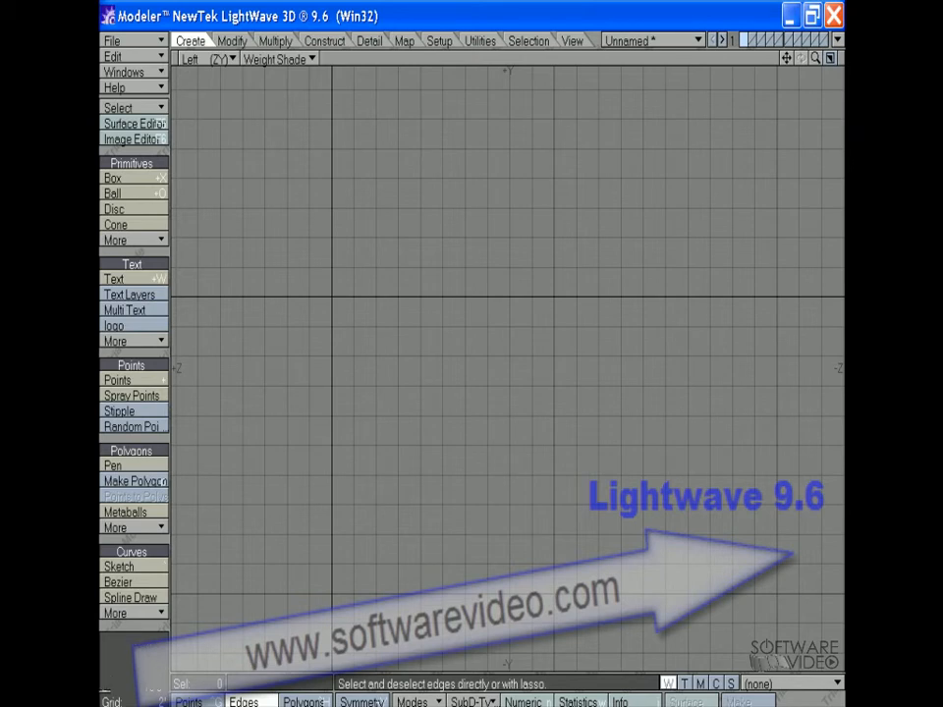
# Open the Display Options and look through the Viewports, Backdrop, Interface, Units and Layout settings
pyautogui.press('d')
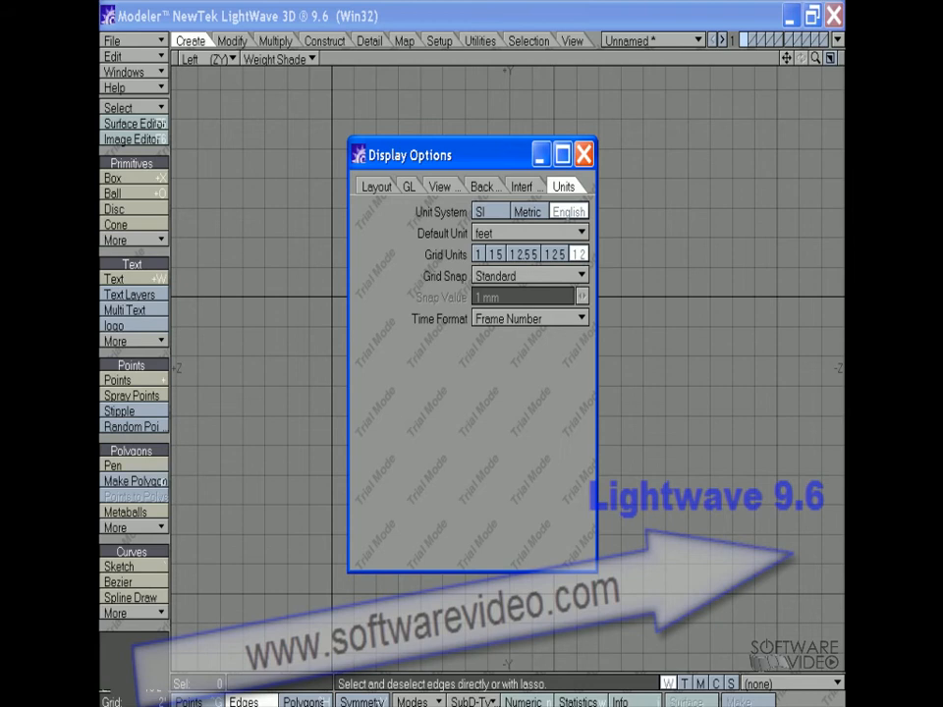
pyautogui.click(440, 187)
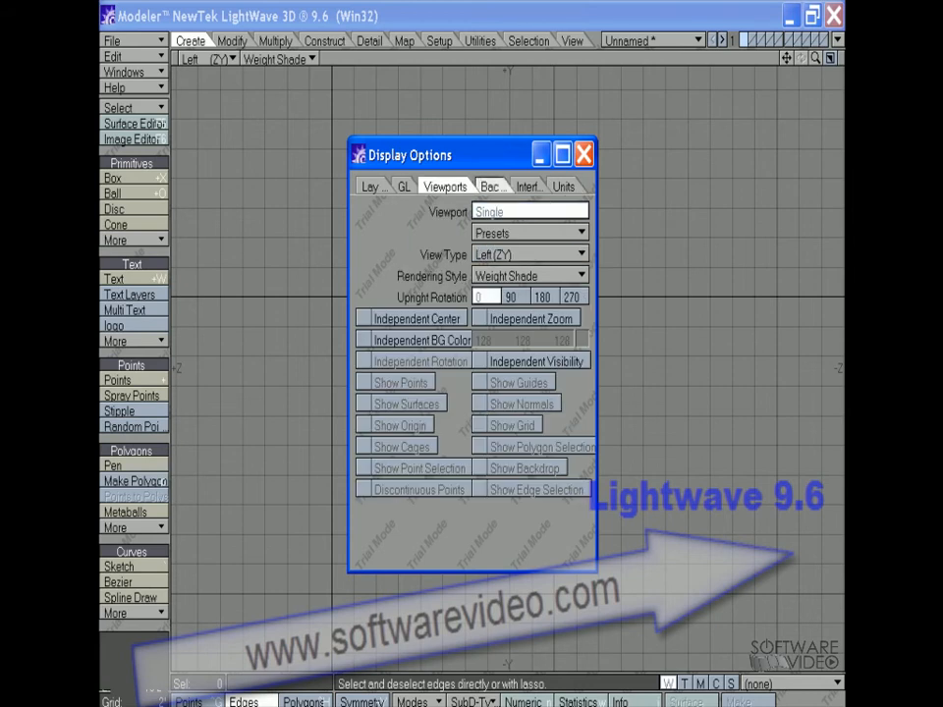
pyautogui.click(488, 186)
pyautogui.click(528, 187)
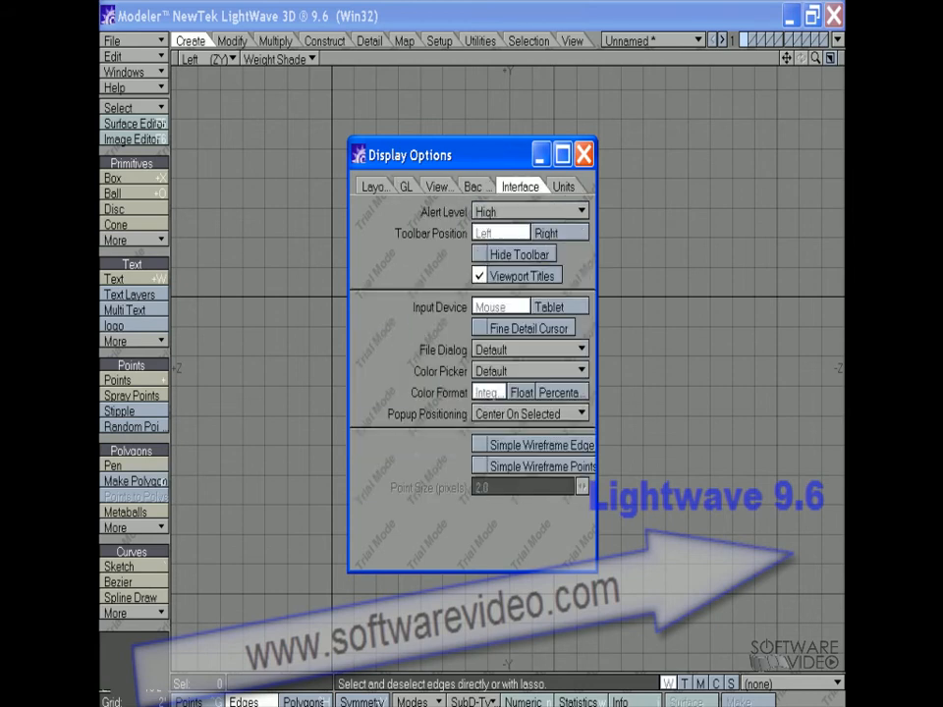
pyautogui.click(563, 187)
pyautogui.click(376, 186)
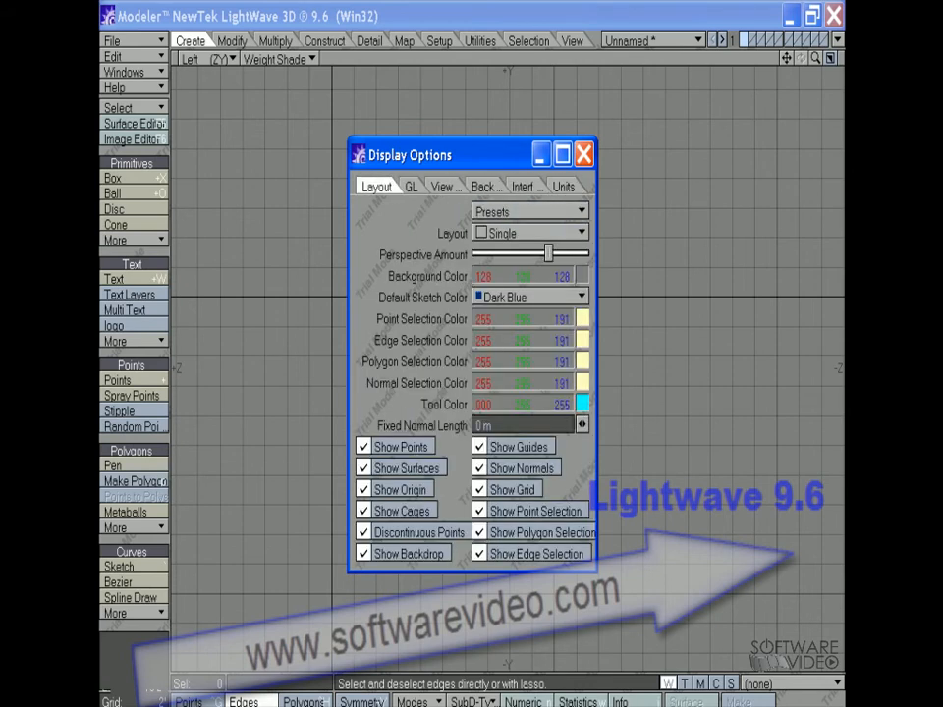
# Apply the 3 Top, 1 Bottom viewport layout preset and minimise the Display Options
pyautogui.click(530, 211)
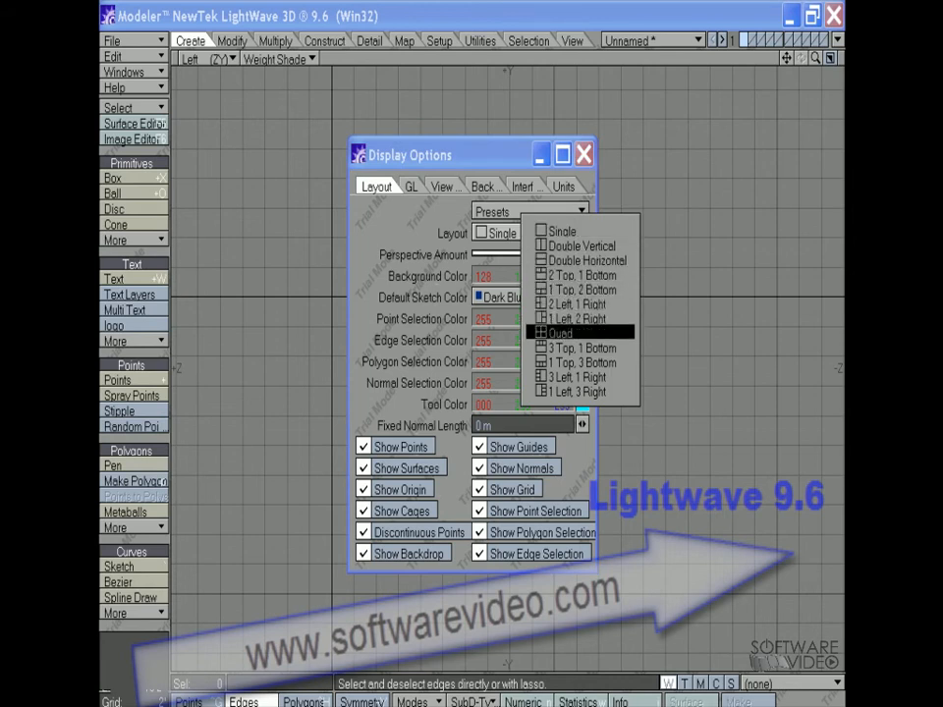
pyautogui.click(580, 347)
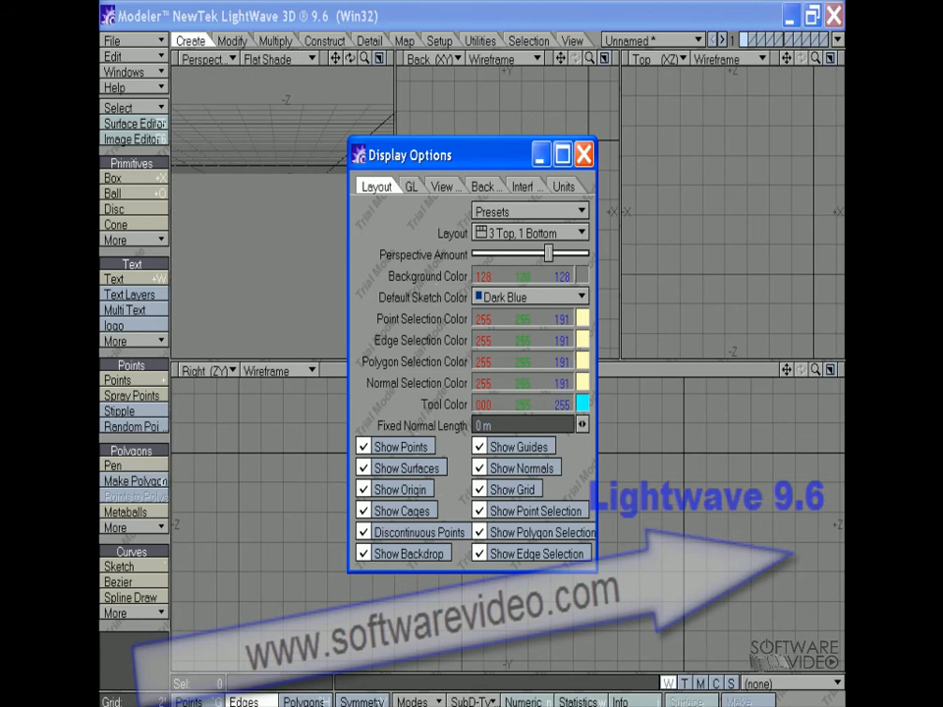
pyautogui.click(541, 154)
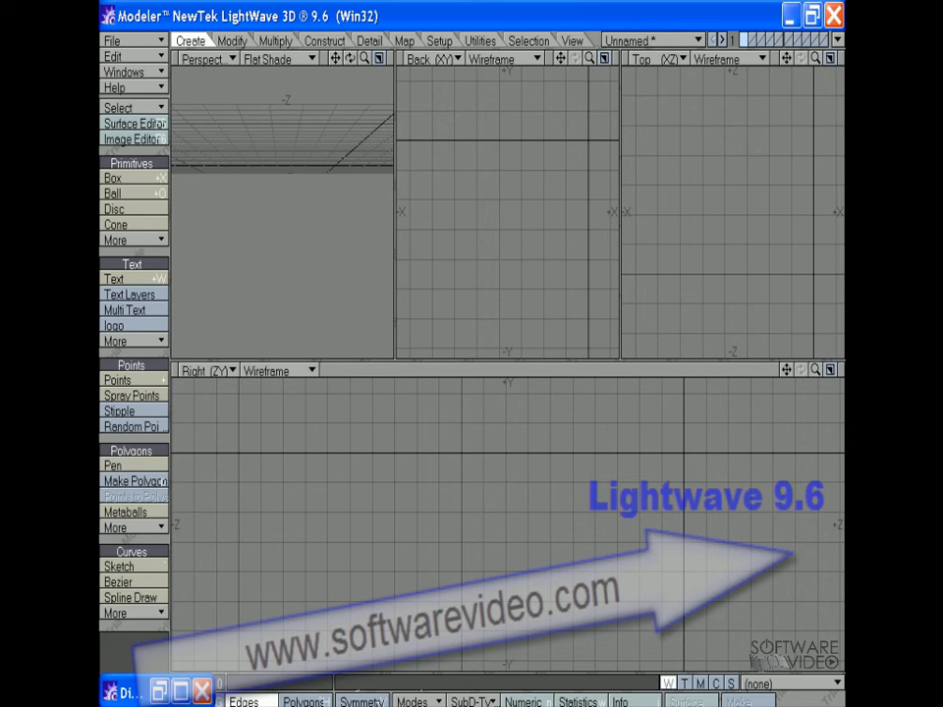
# Reopen the Display Options, return the viewport layout to Single and close the dialog
pyautogui.press('d')
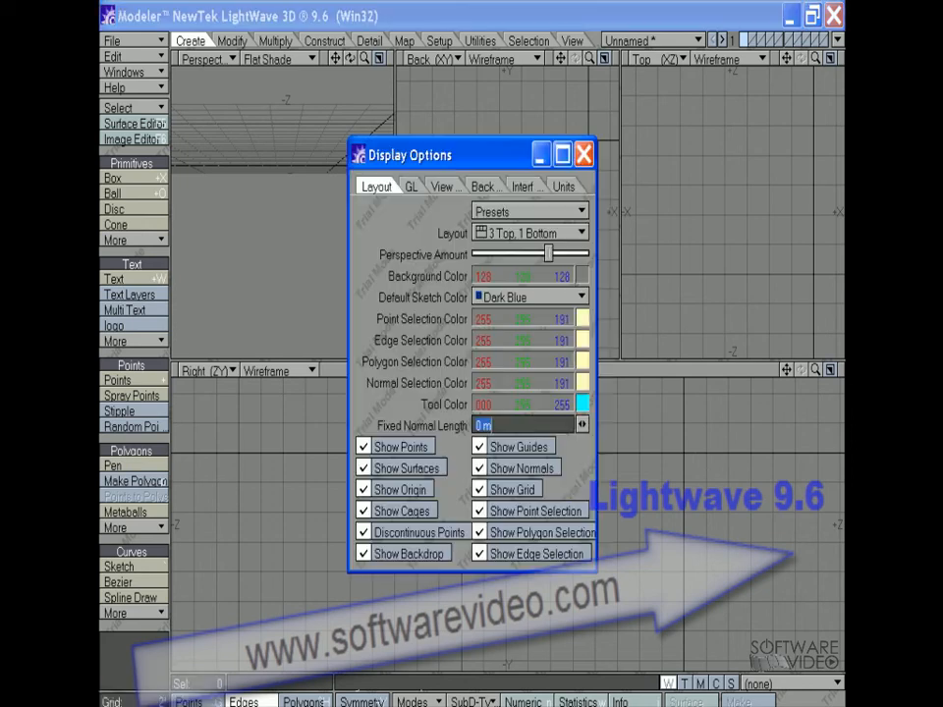
pyautogui.click(530, 232)
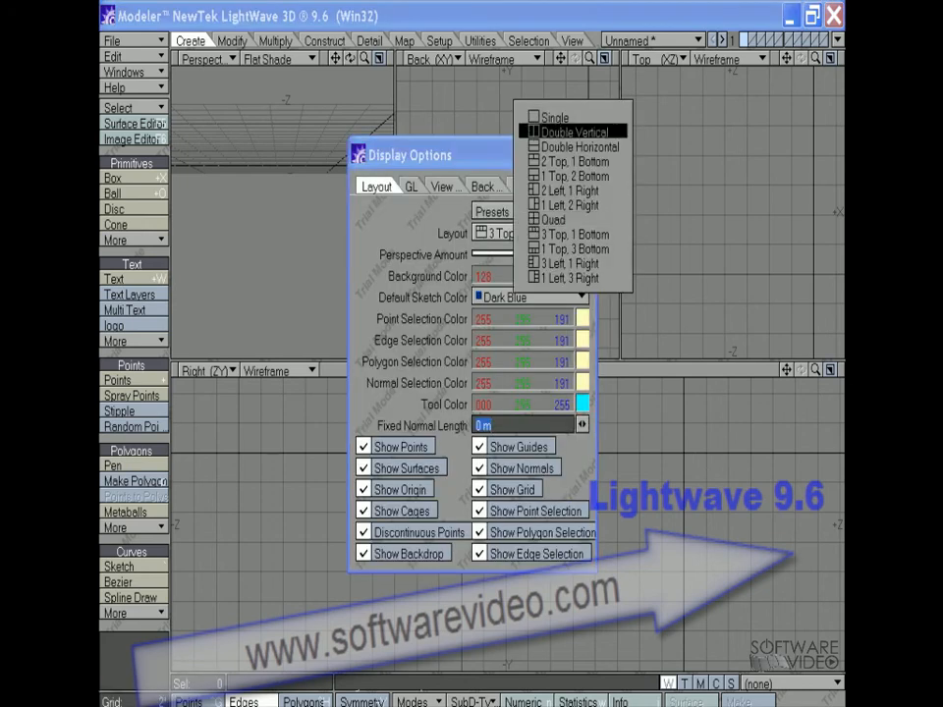
pyautogui.click(555, 116)
pyautogui.click(585, 154)
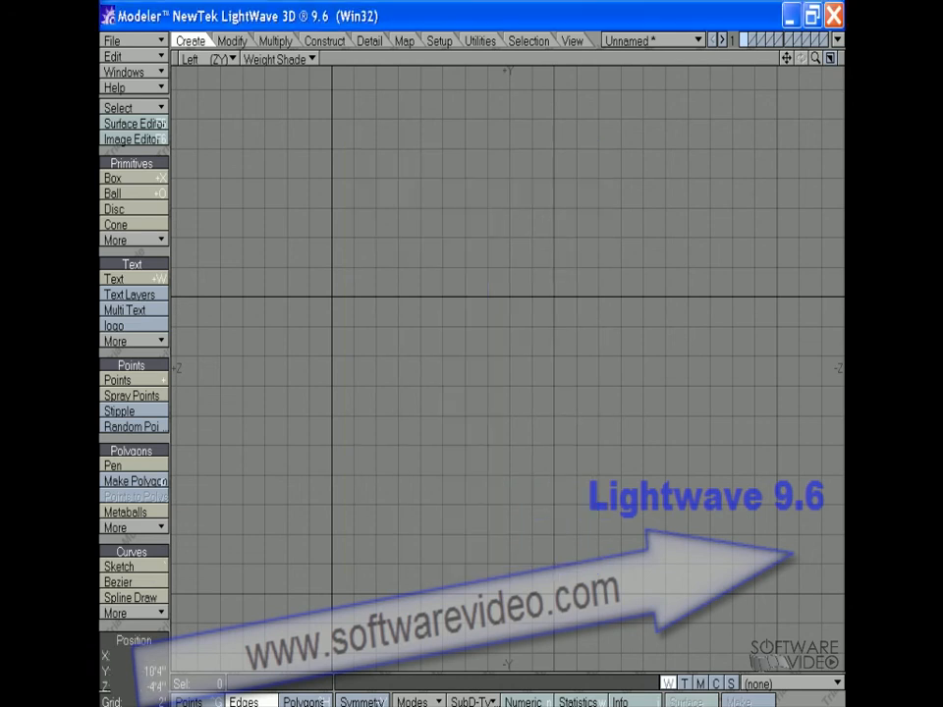
# Set the single viewport to Perspective, and rotate and pan it to view the grid from an angle above
pyautogui.click(207, 59)
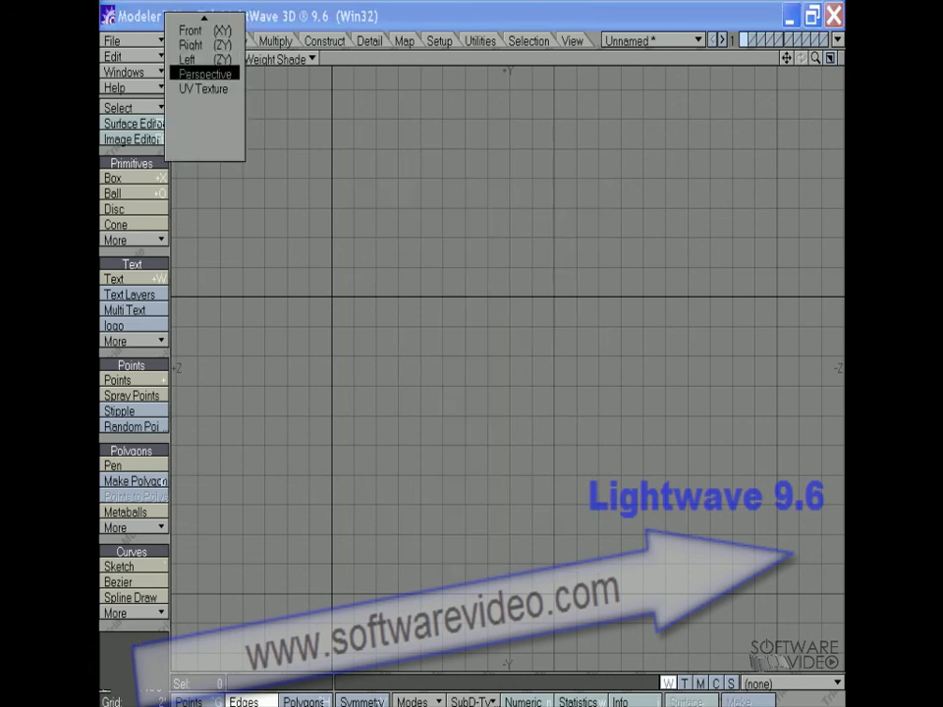
pyautogui.click(205, 73)
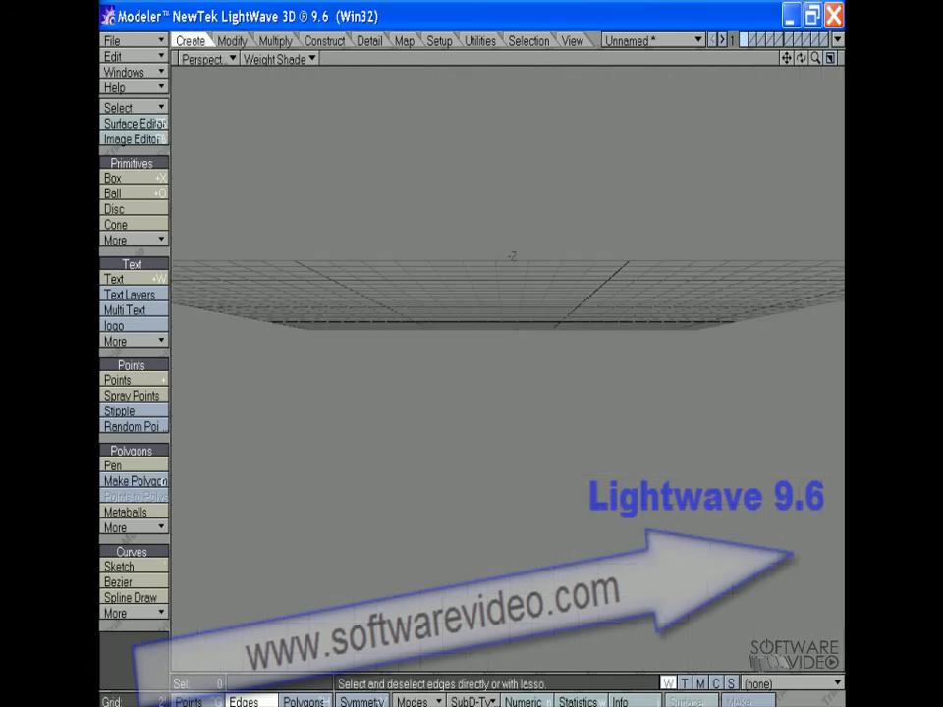
pyautogui.moveTo(801, 58); pyautogui.dragTo(674, 179)
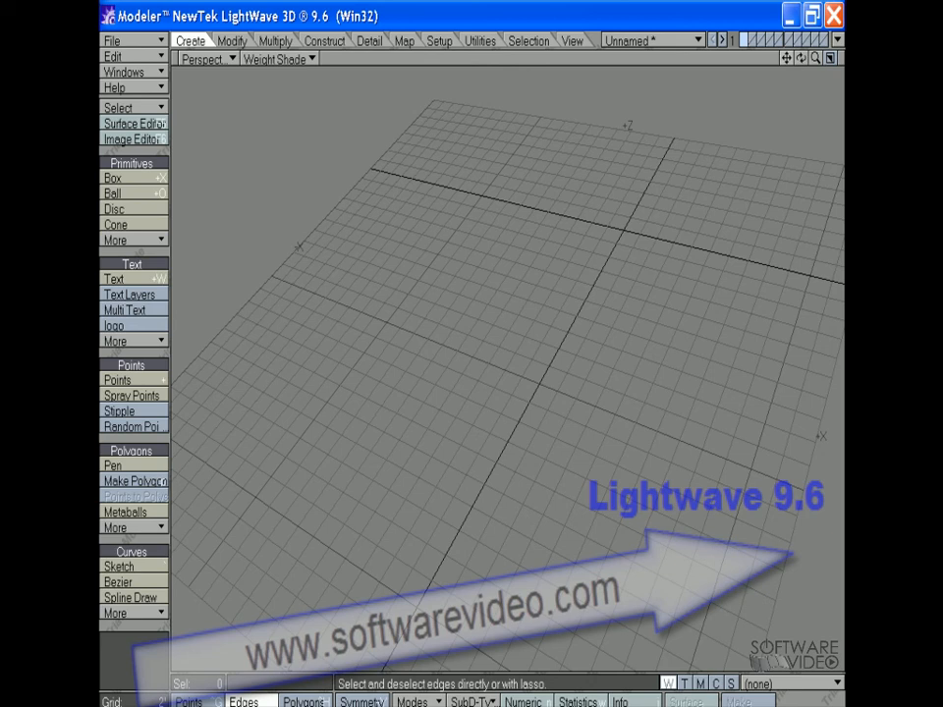
pyautogui.moveTo(786, 58)
pyautogui.mouseDown()
pyautogui.moveTo(821, 10)
pyautogui.moveTo(797, 61)
pyautogui.moveTo(817, 22)
pyautogui.moveTo(801, 57)
pyautogui.moveTo(789, 22)
pyautogui.moveTo(795, 37)
pyautogui.mouseUp()
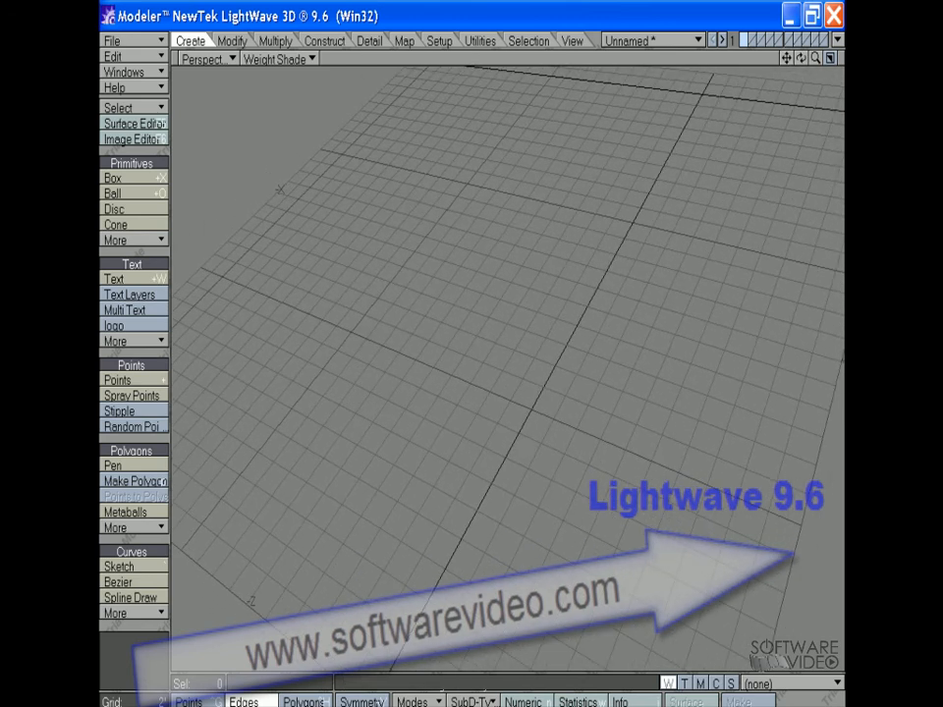
pyautogui.moveTo(801, 58)
pyautogui.mouseDown()
pyautogui.moveTo(841, 12)
pyautogui.moveTo(801, 65)
pyautogui.moveTo(815, 58)
pyautogui.moveTo(781, 58)
pyautogui.moveTo(817, 58)
pyautogui.moveTo(804, 57)
pyautogui.mouseUp()
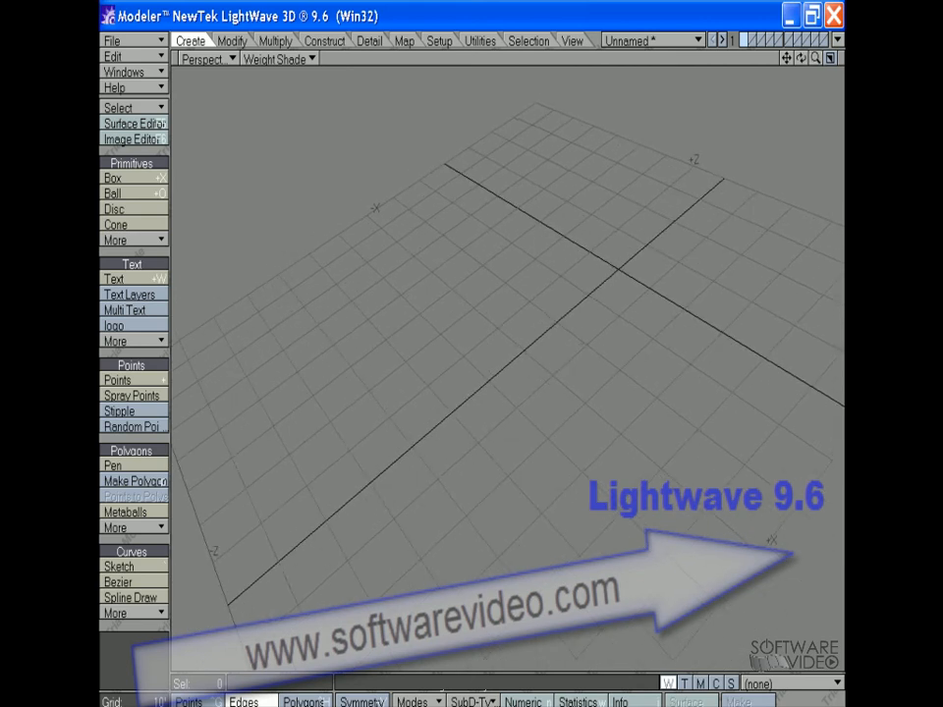